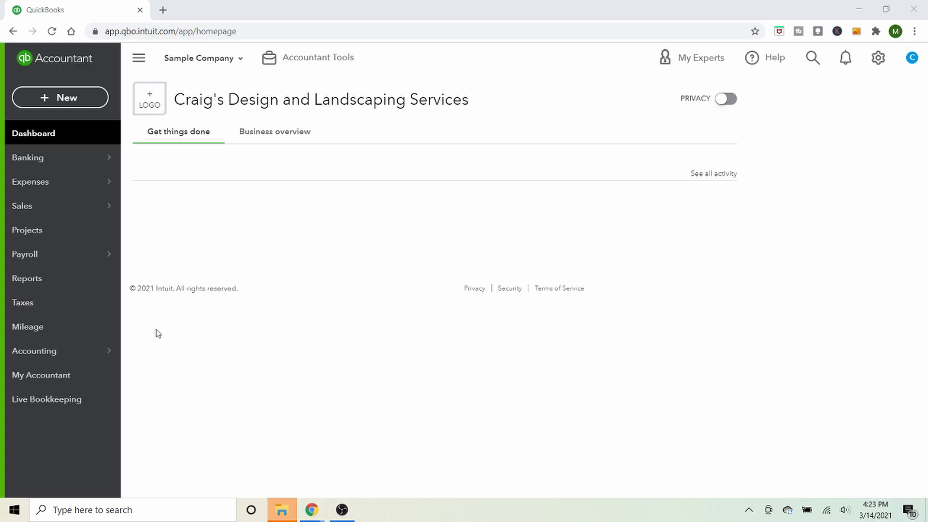
- Open the company's chart of accounts and look through the listed accounts down to the expense accounts
mouse_move(108, 352)
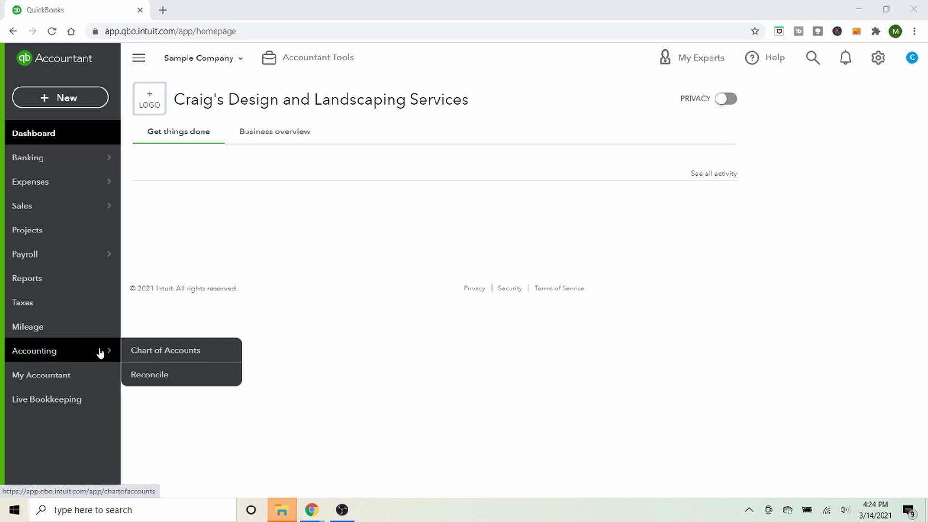
click(164, 351)
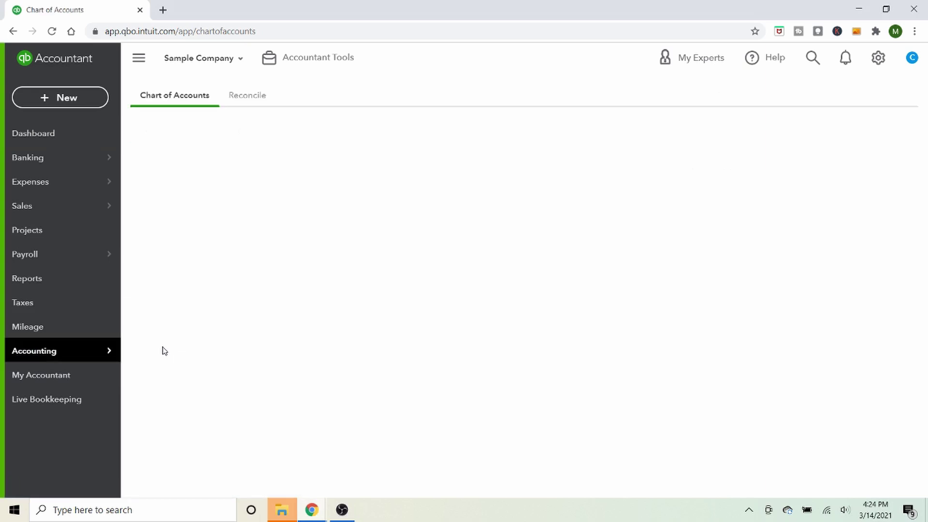
click(491, 310)
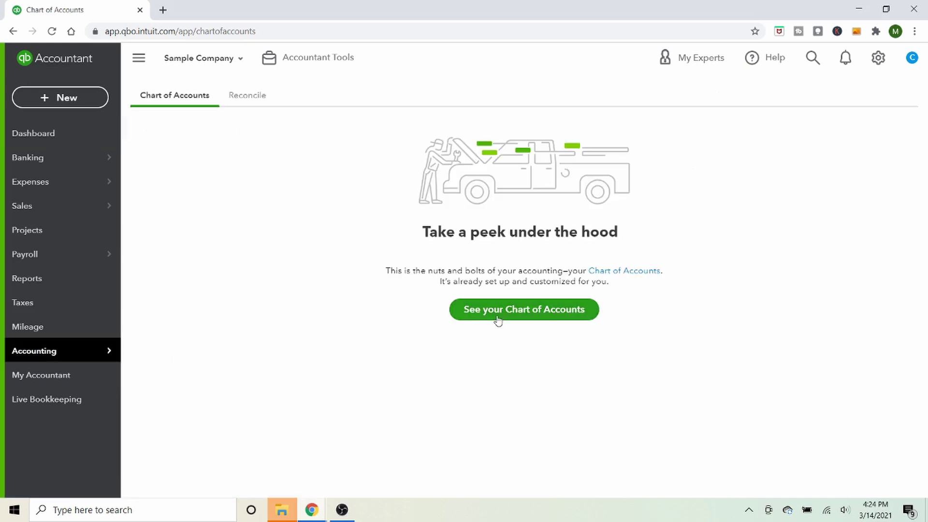
click(882, 172)
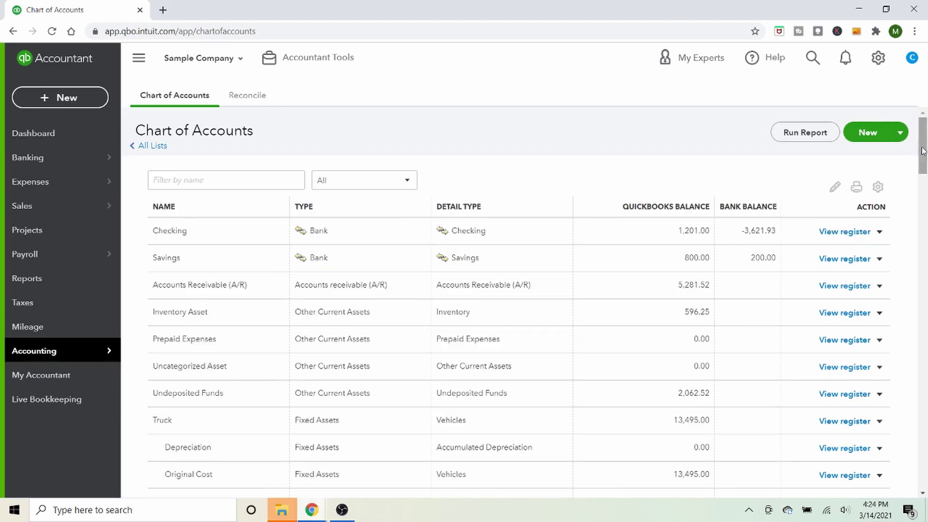
drag(924, 140, 587, 172)
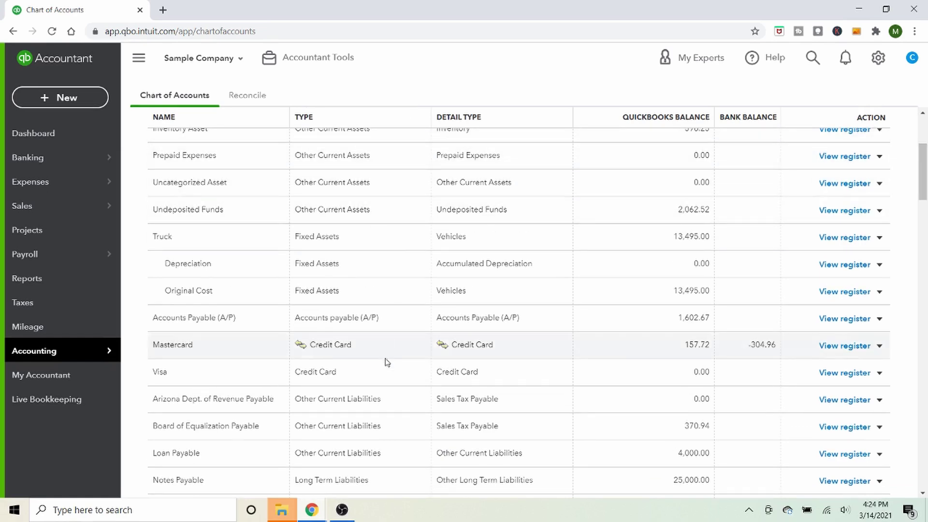
drag(925, 157, 916, 390)
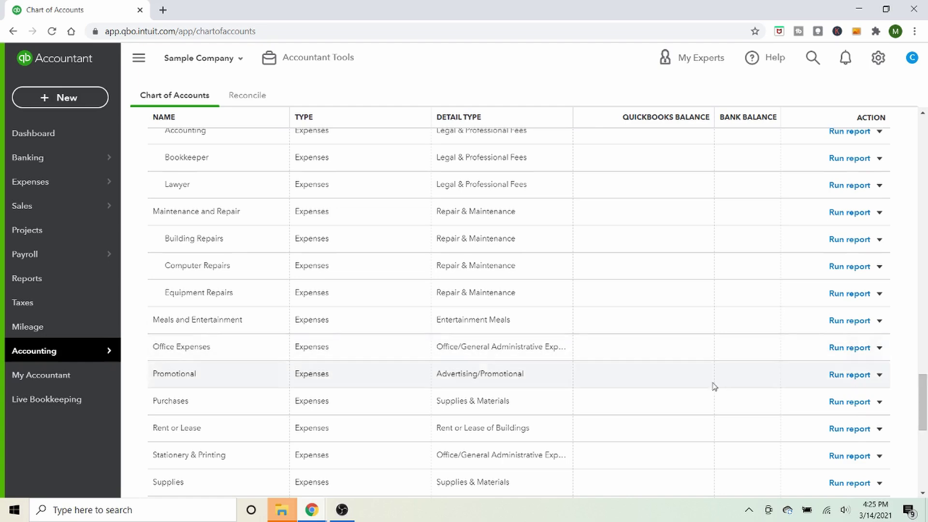
- Start a new account in the chart of accounts and set its account type to Expenses
drag(924, 398, 924, 138)
click(900, 132)
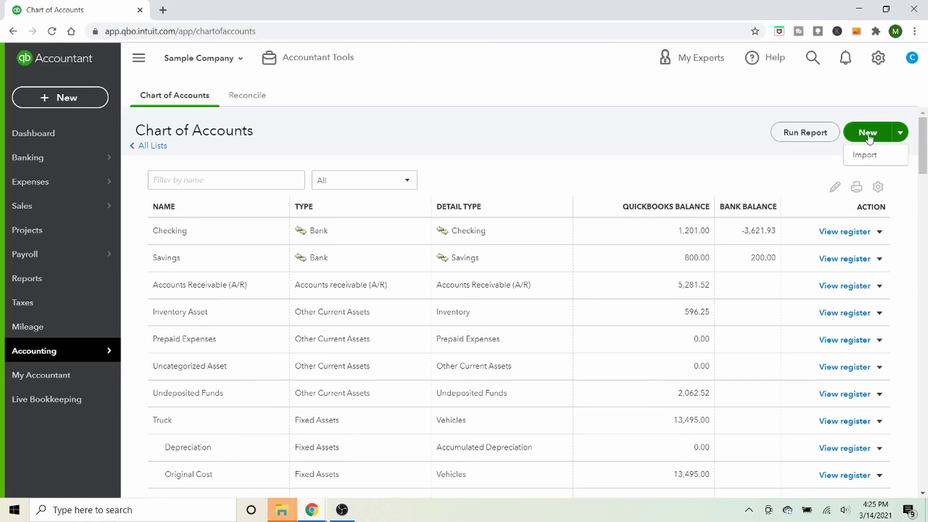
click(763, 170)
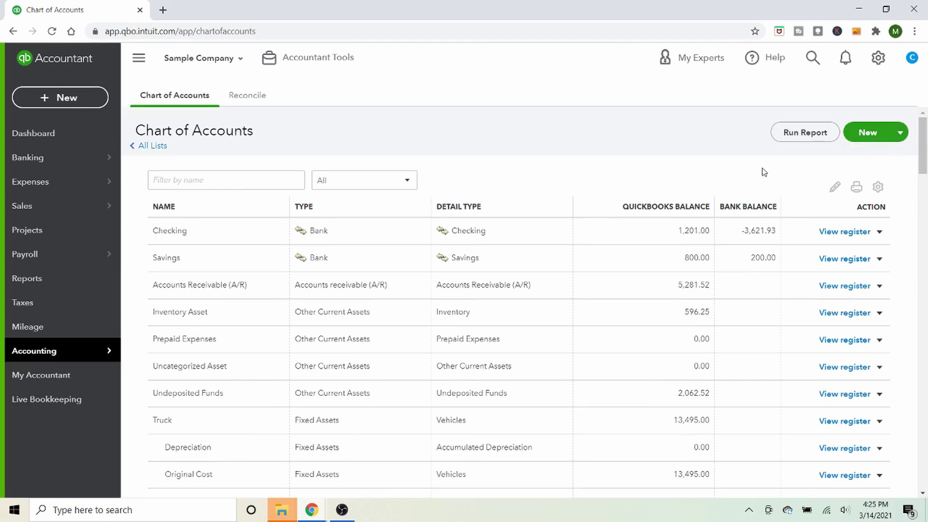
click(899, 134)
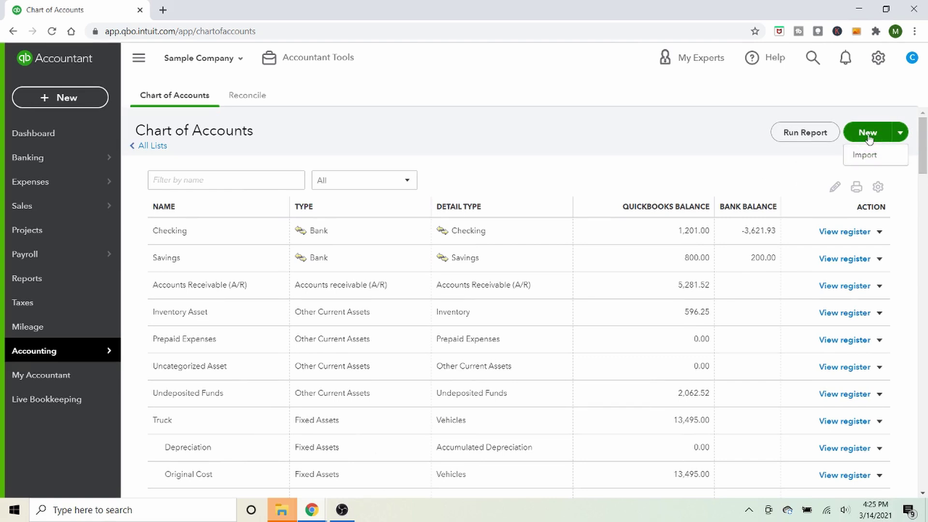
click(869, 138)
click(354, 137)
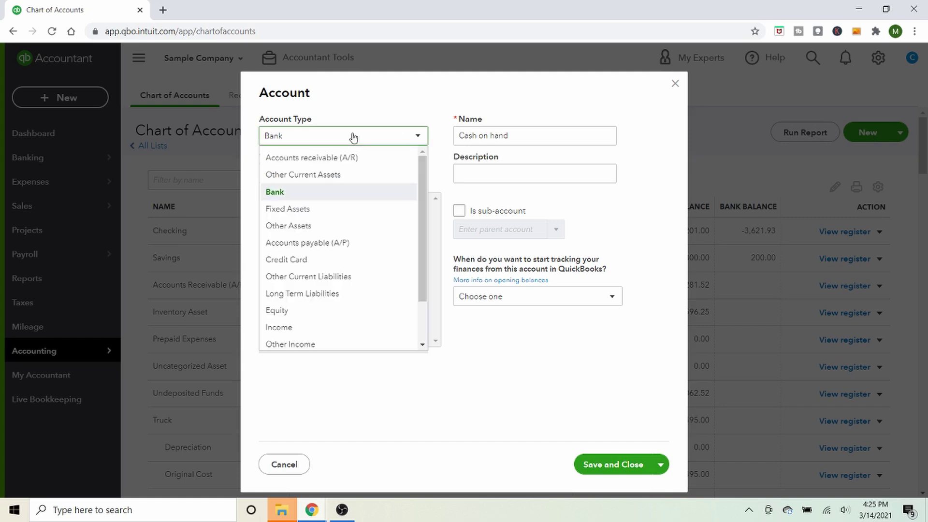
key(e)
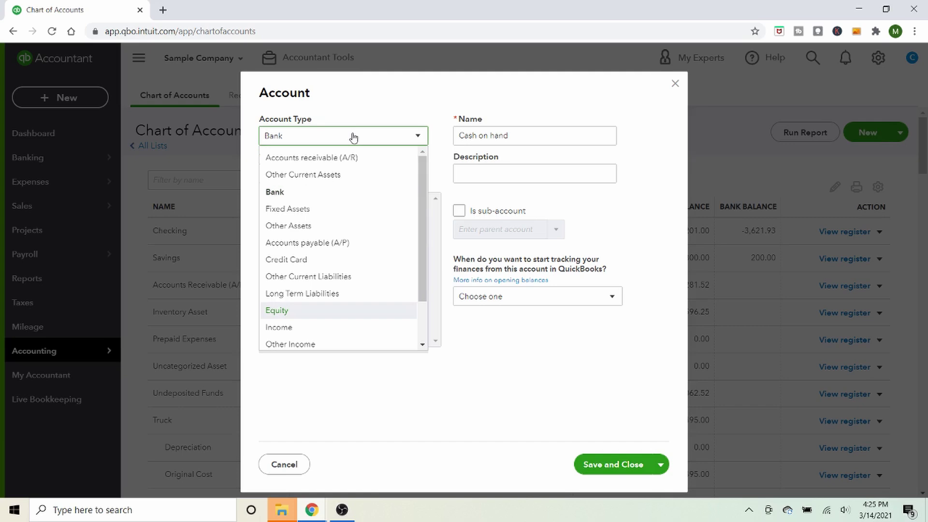
key(e)
click(304, 324)
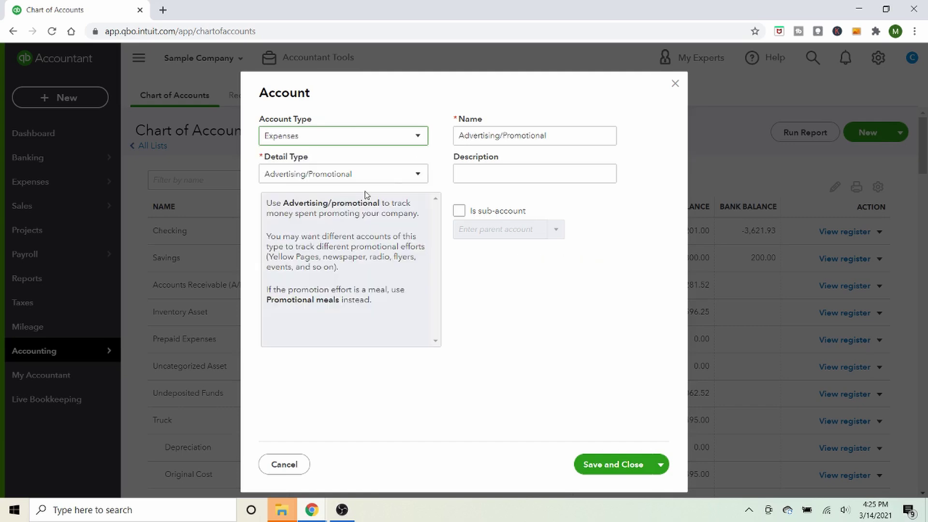
- Set the new expense account's detail type to Other Business Expenses
click(381, 177)
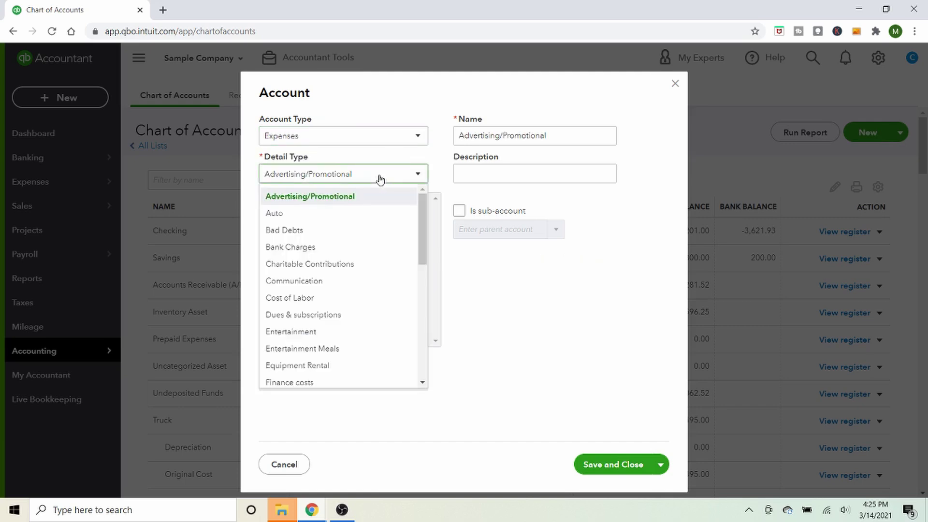
scroll(424, 262, down, 1)
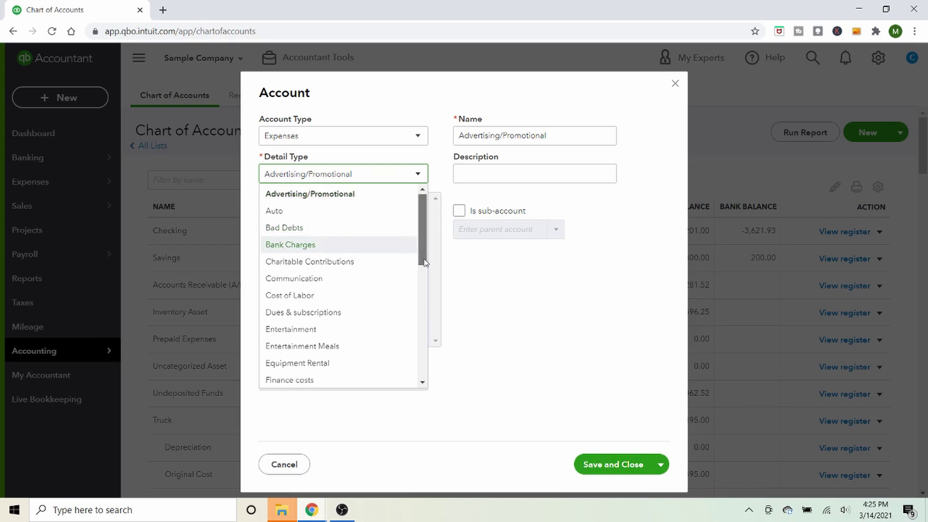
scroll(425, 262, down, 4)
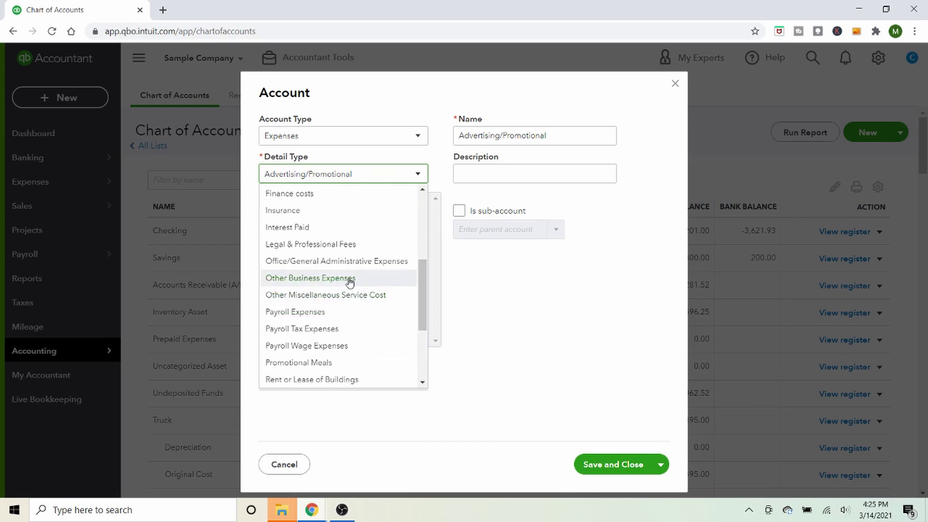
click(349, 279)
- Replace the new expense account's suggested name with Office Furniture
drag(549, 136, 397, 131)
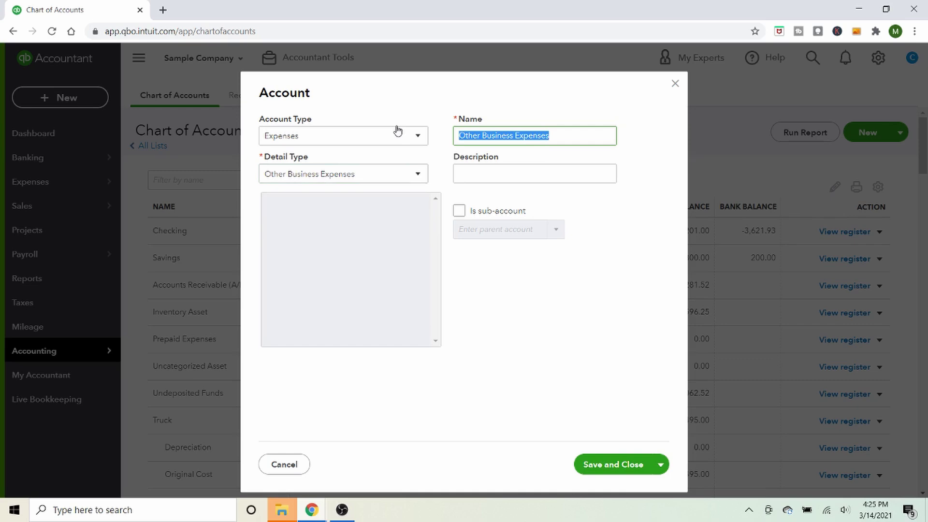
text(C)
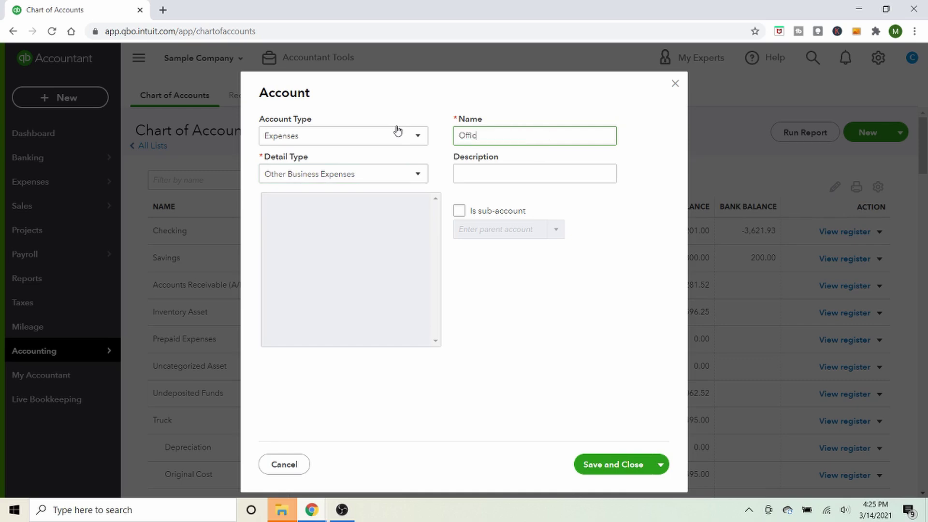
key(BackSpace)
key(BackSpace)
text(urniture)
click(459, 174)
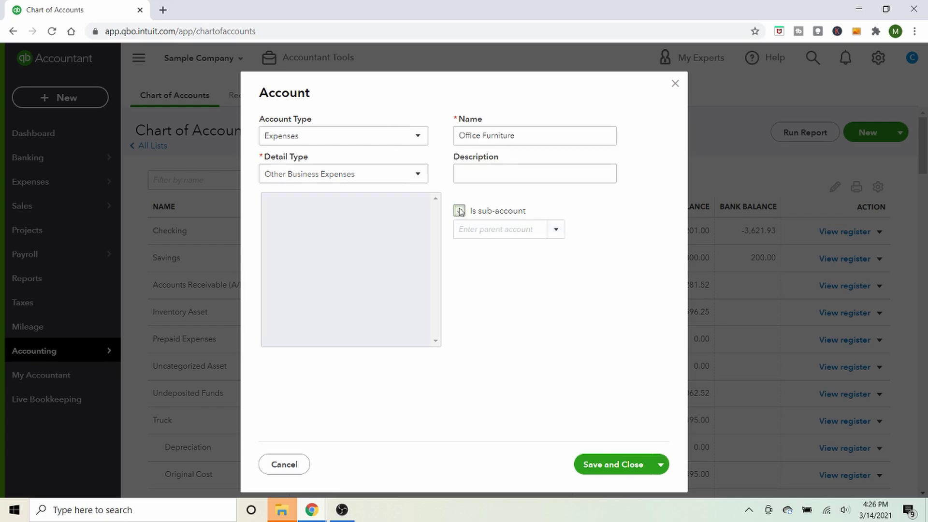
- Make Office Furniture a sub-account of Office Expenses, save it, and check its place in the chart of accounts
click(459, 211)
click(484, 230)
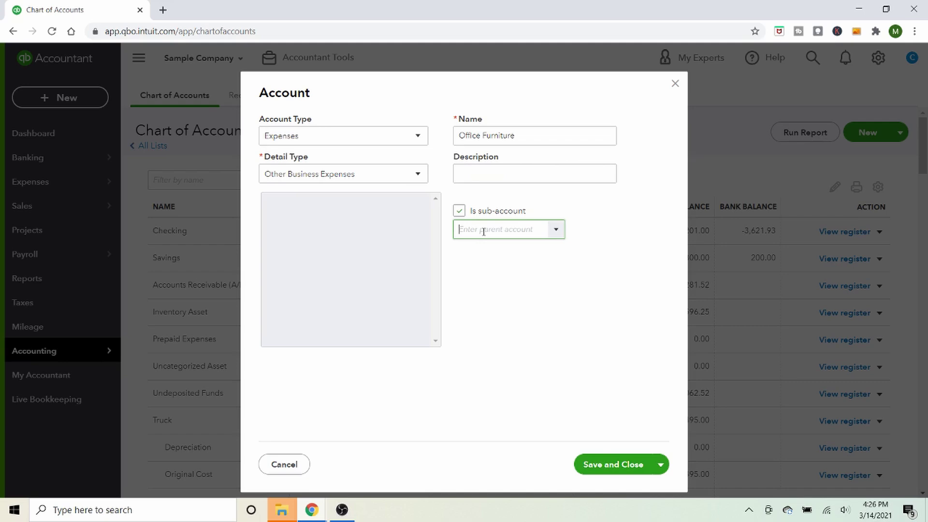
text(Office Expenses)
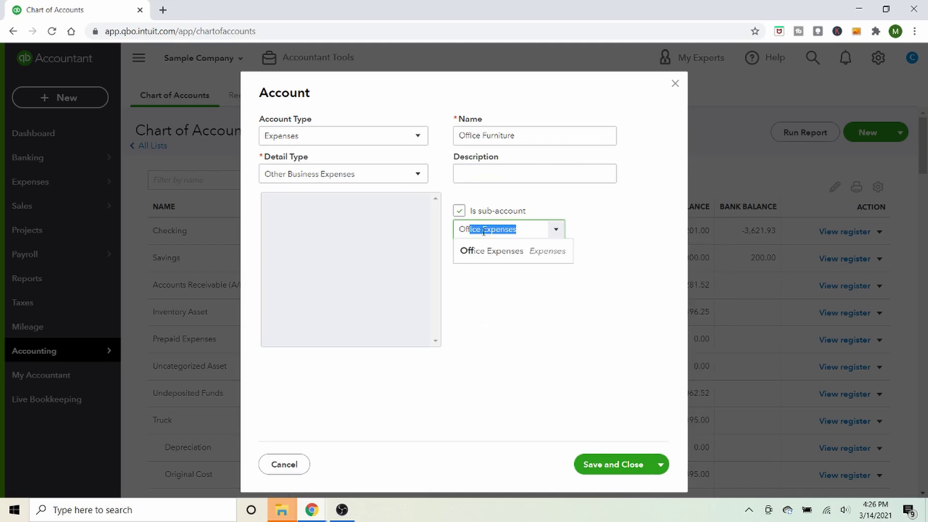
click(486, 251)
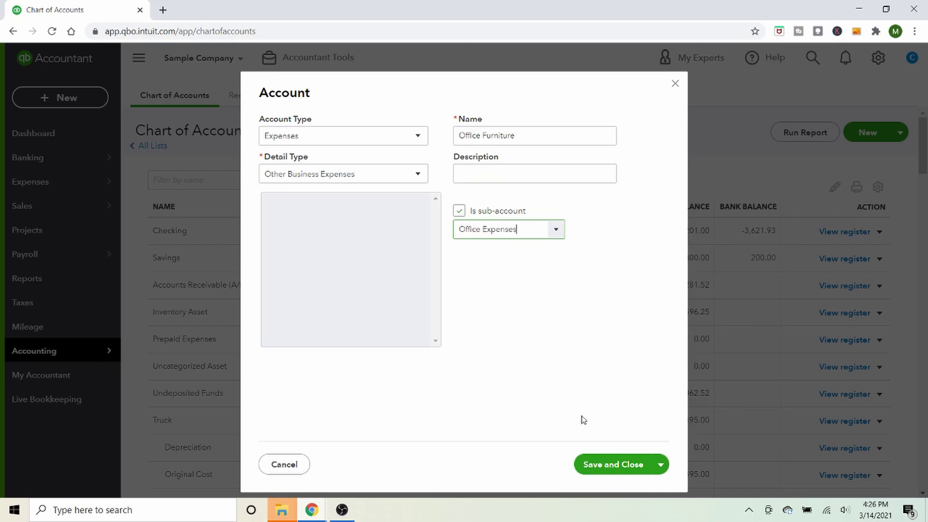
click(610, 465)
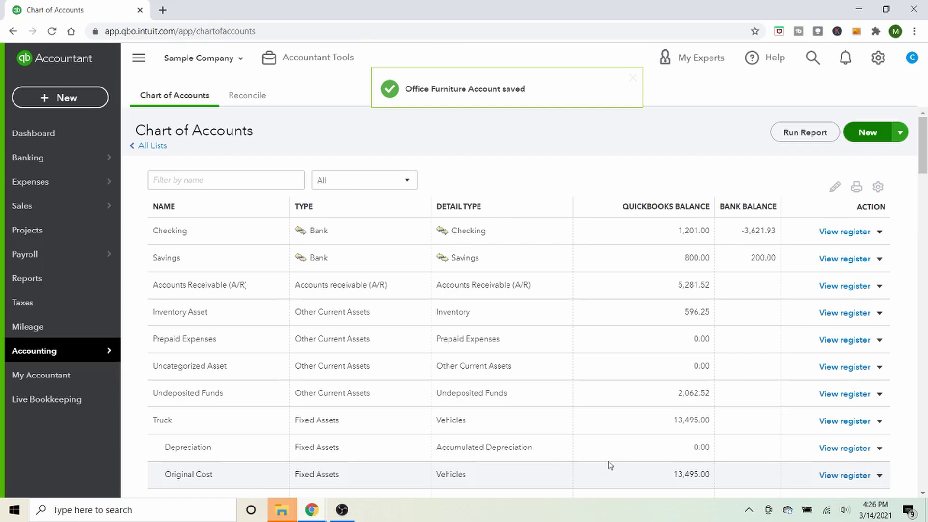
drag(923, 147, 927, 420)
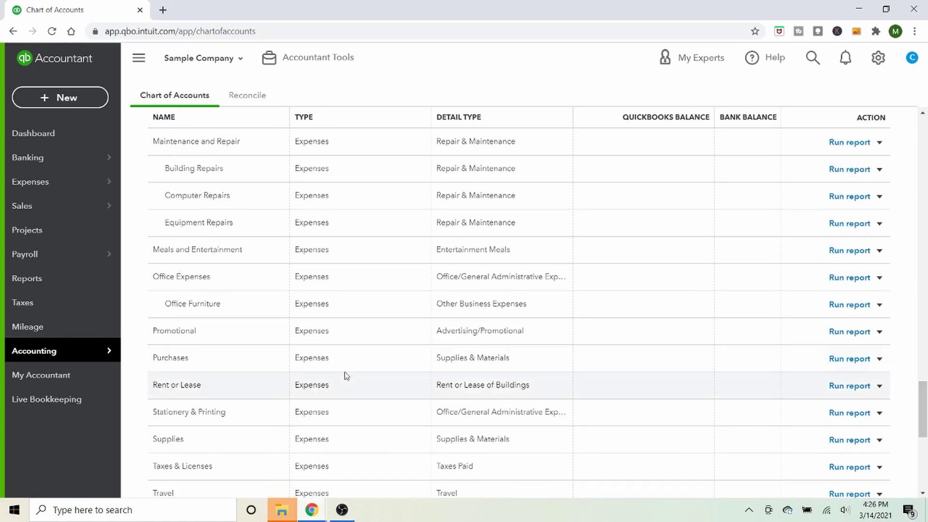
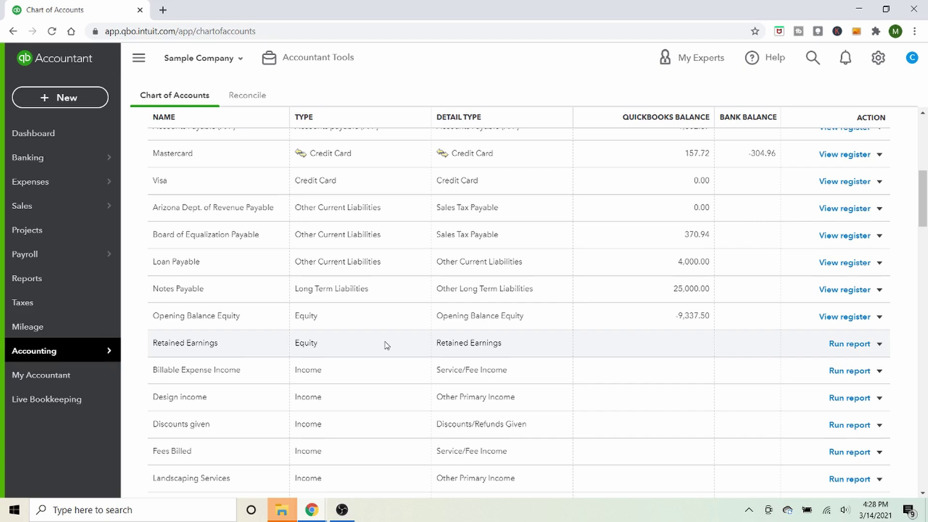
- Start another new account in the chart of accounts and set its account type to Equity
scroll(387, 345, down, 1)
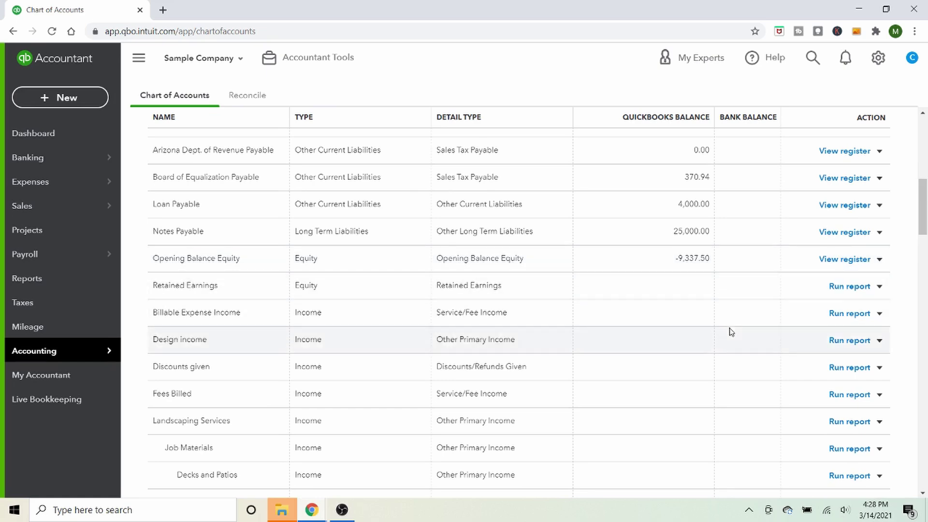
drag(923, 208, 922, 146)
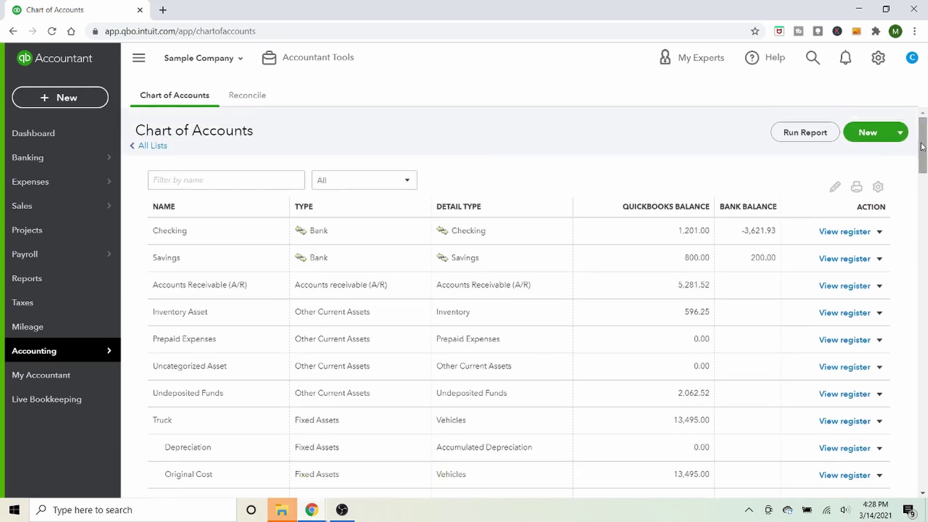
click(871, 133)
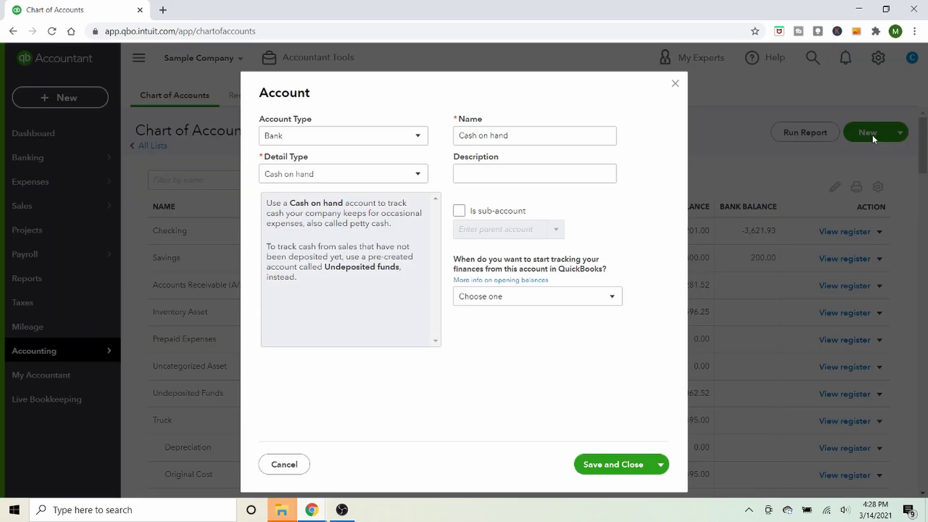
click(321, 137)
key(e)
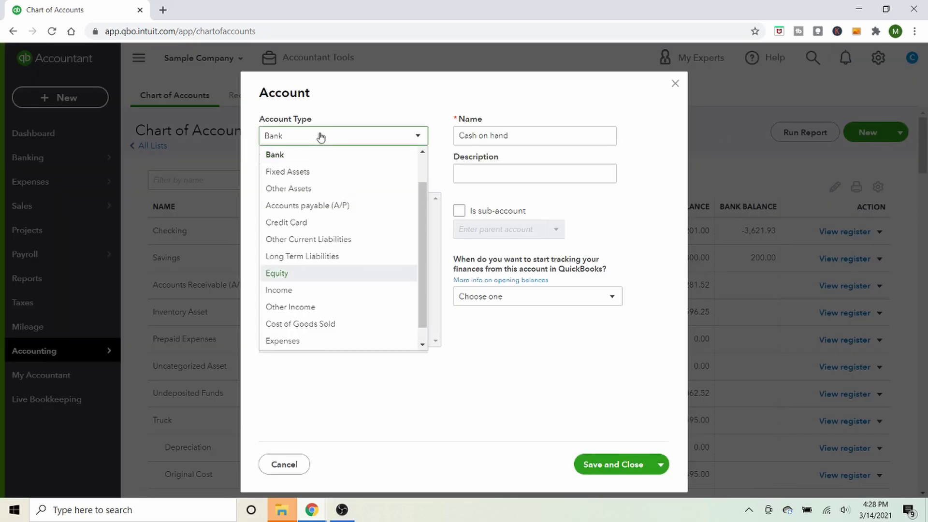
click(321, 137)
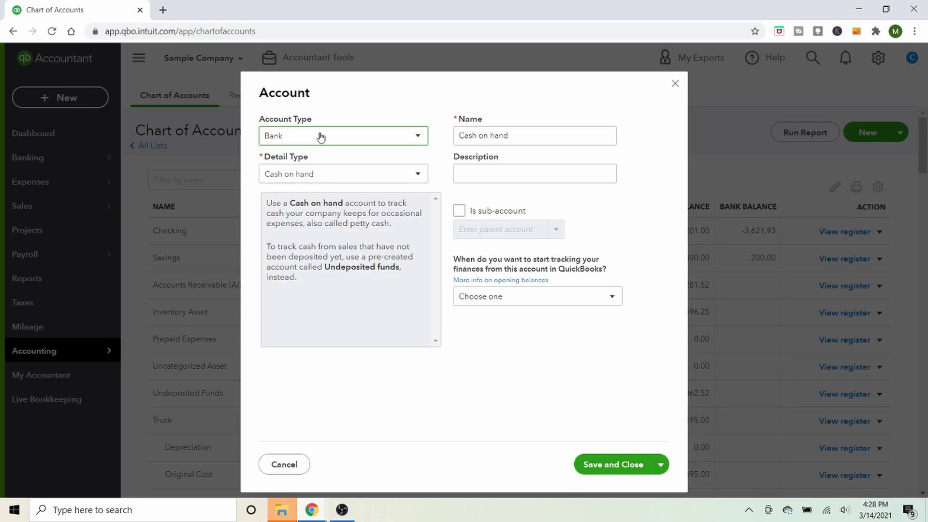
click(321, 137)
key(e)
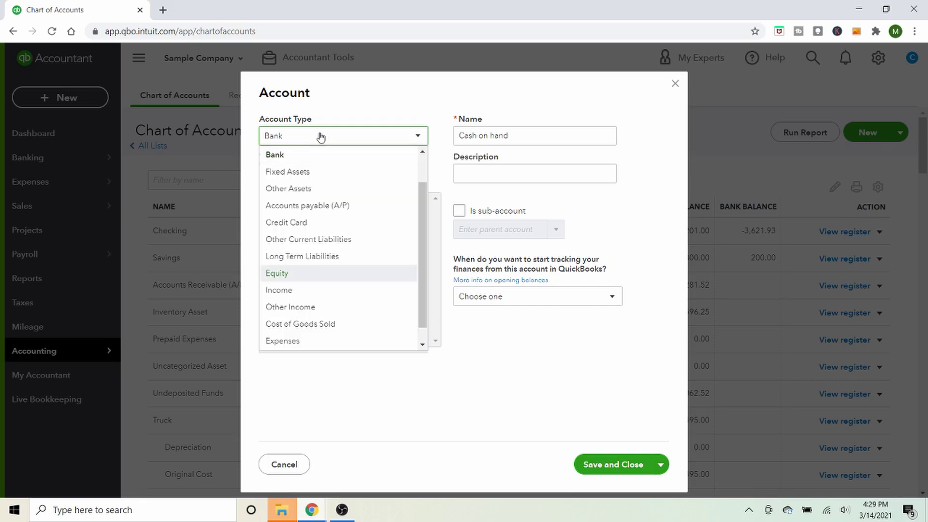
click(316, 278)
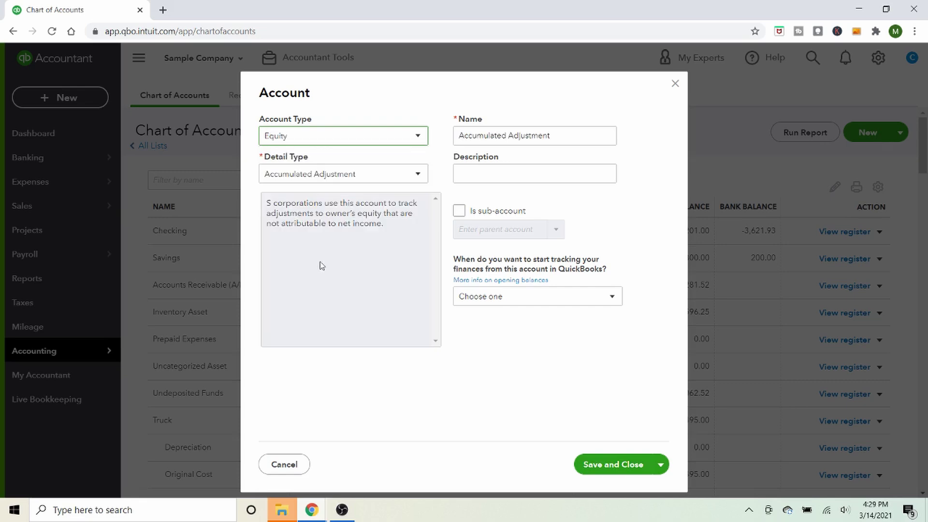
- Set the new equity account's detail type to Personal Expense
click(386, 175)
drag(424, 202, 424, 256)
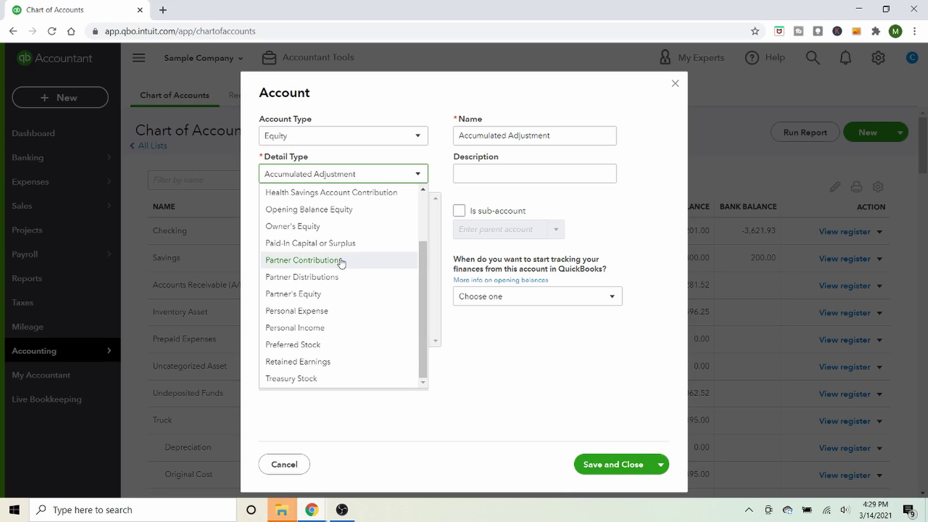
click(336, 313)
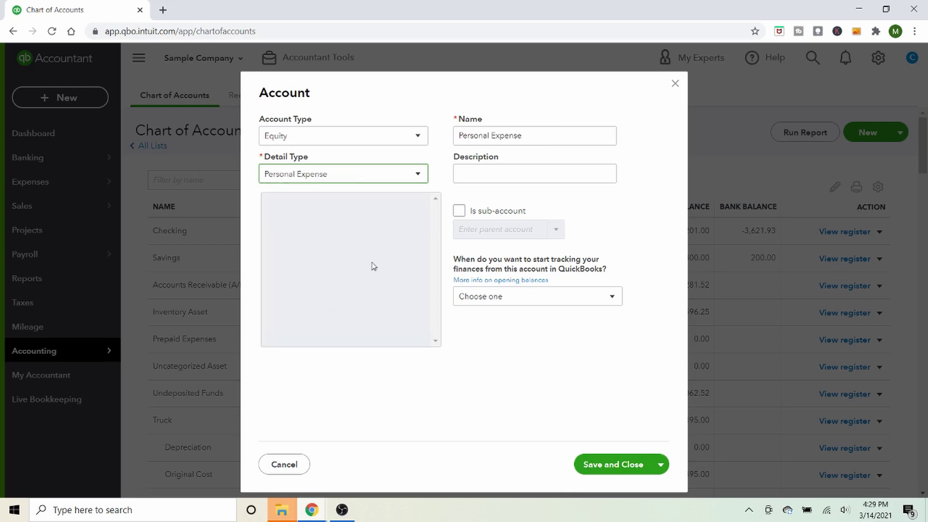
- Name the new equity account with the owner's first name in possessive form followed by "Start-up contributions", and save it
drag(542, 135, 409, 145)
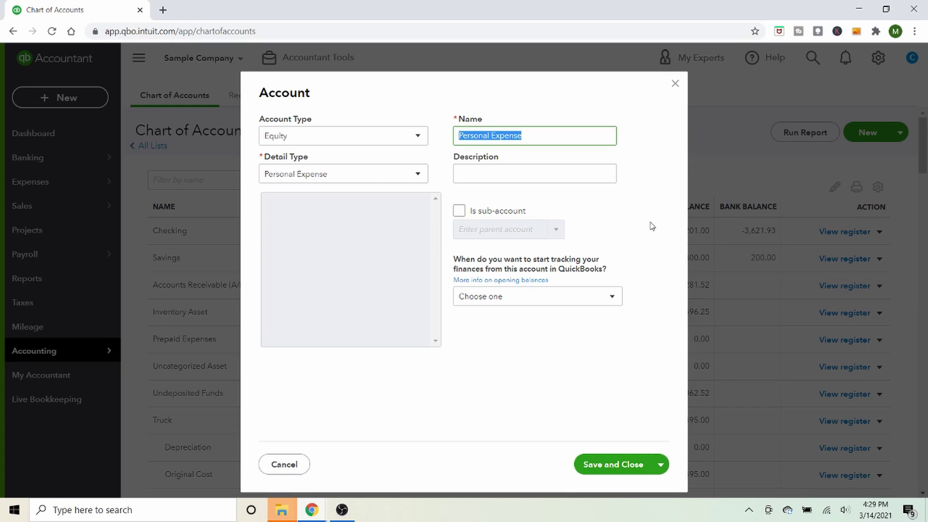
text(Cw)
key(BackSpace)
key(BackSpace)
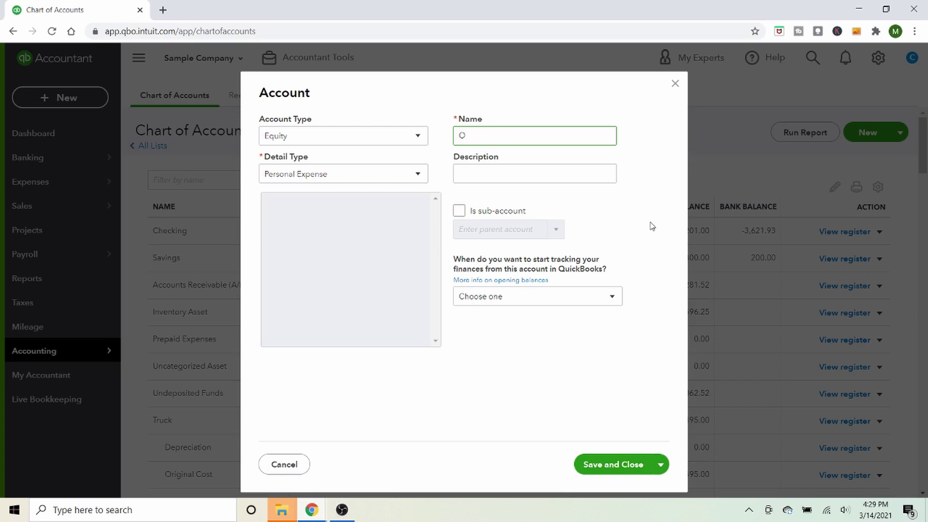
text(Joe's Start-up contributions)
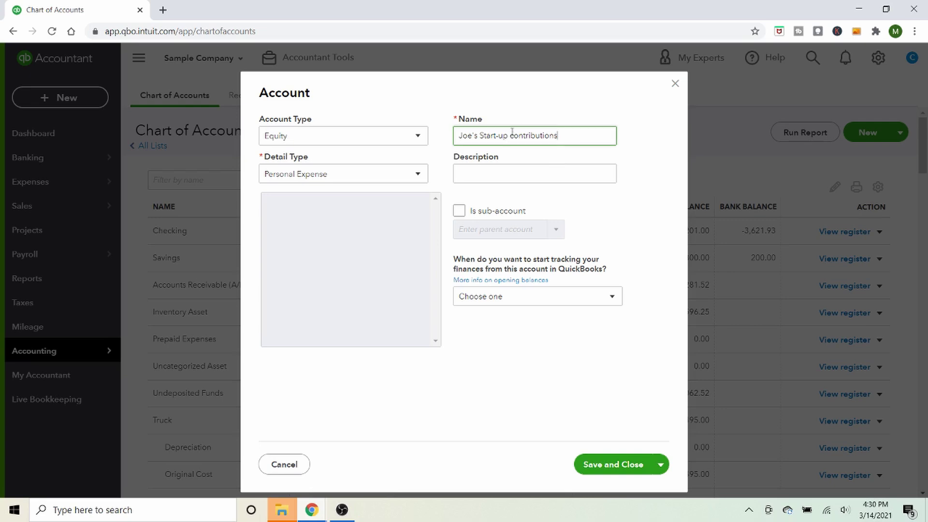
click(614, 465)
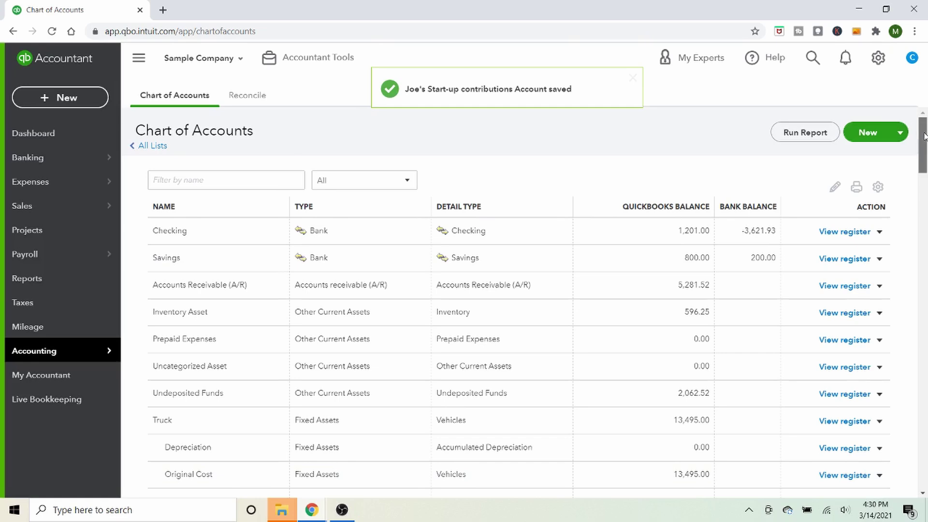
drag(926, 121, 926, 175)
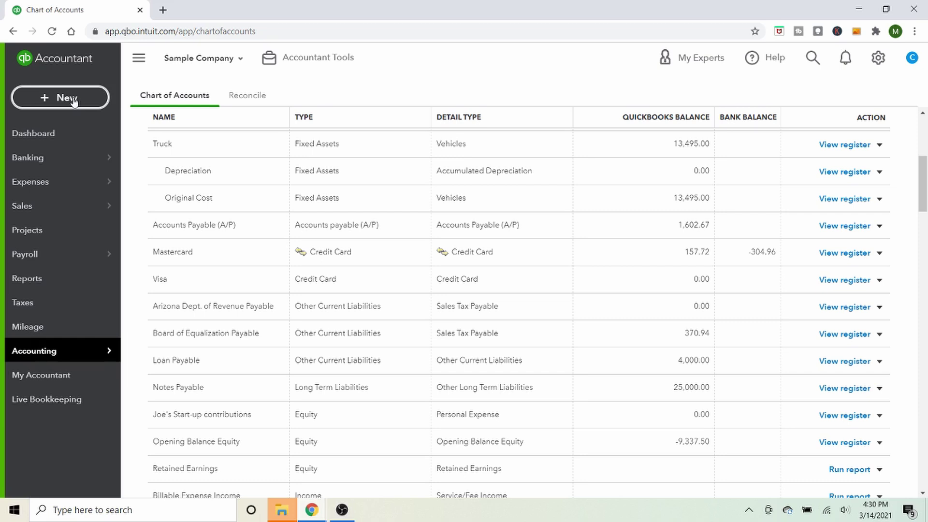
- Create a journal entry and debit Office Expenses:Office Furniture 1,000.00 on line 1
click(73, 100)
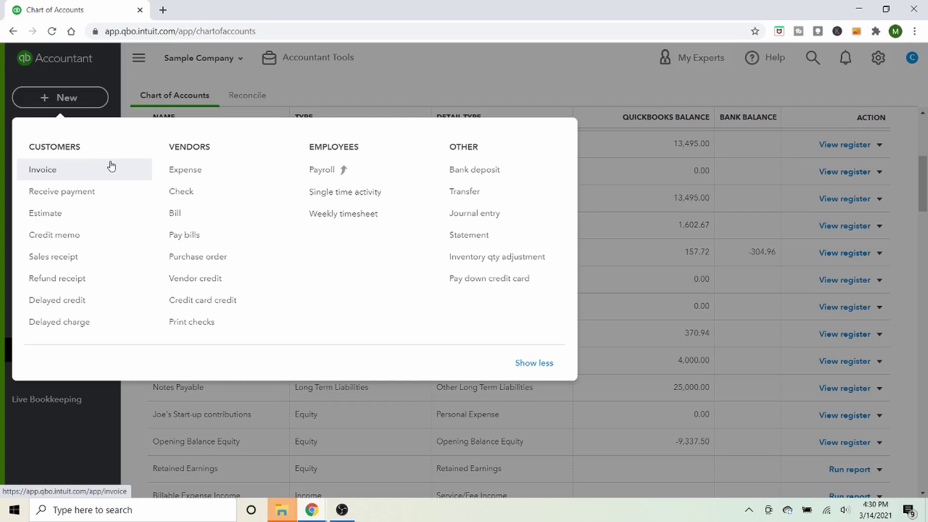
click(504, 218)
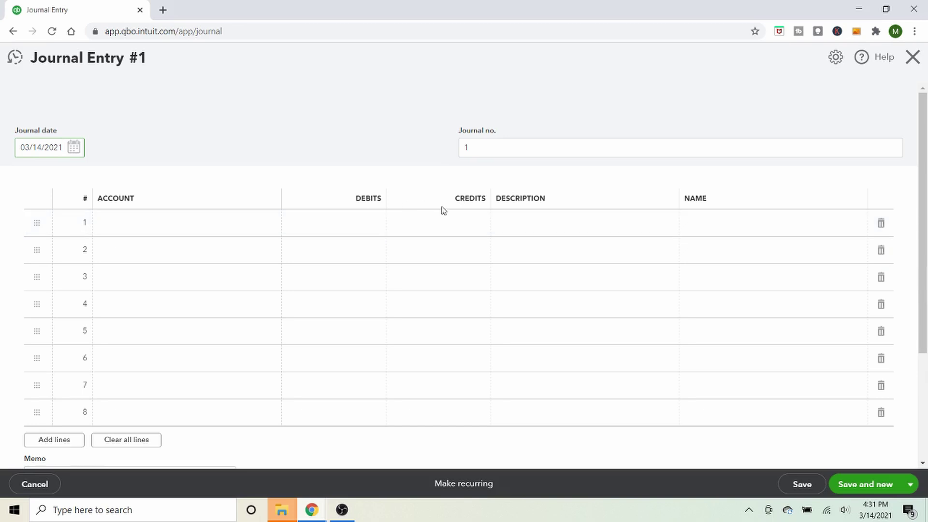
click(209, 220)
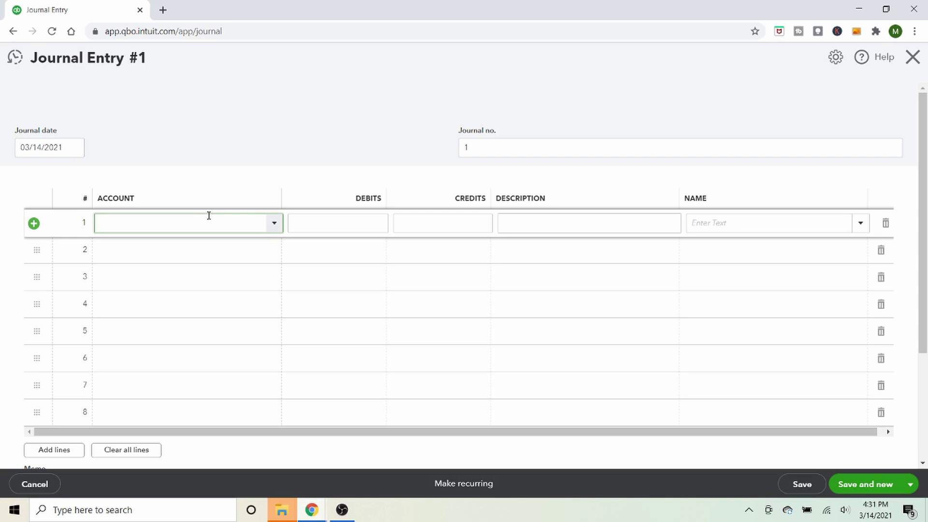
text(Office Expenses)
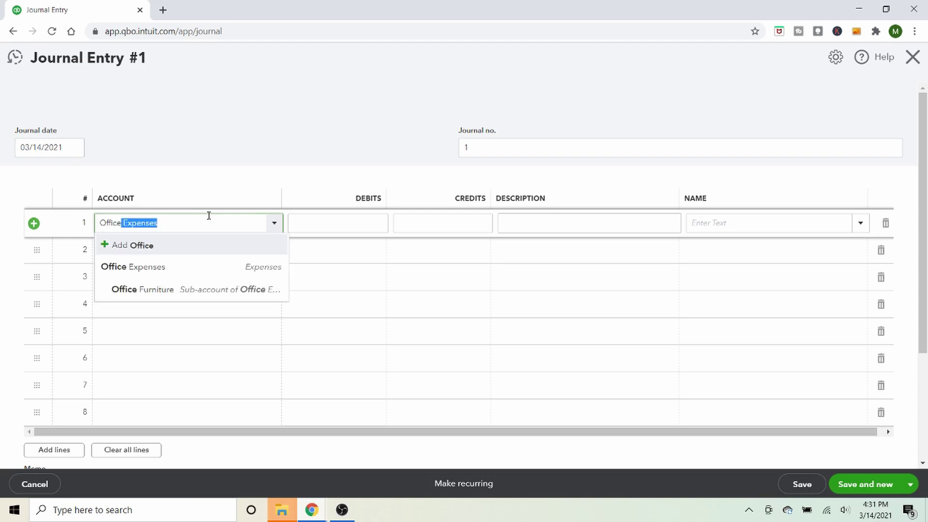
click(180, 291)
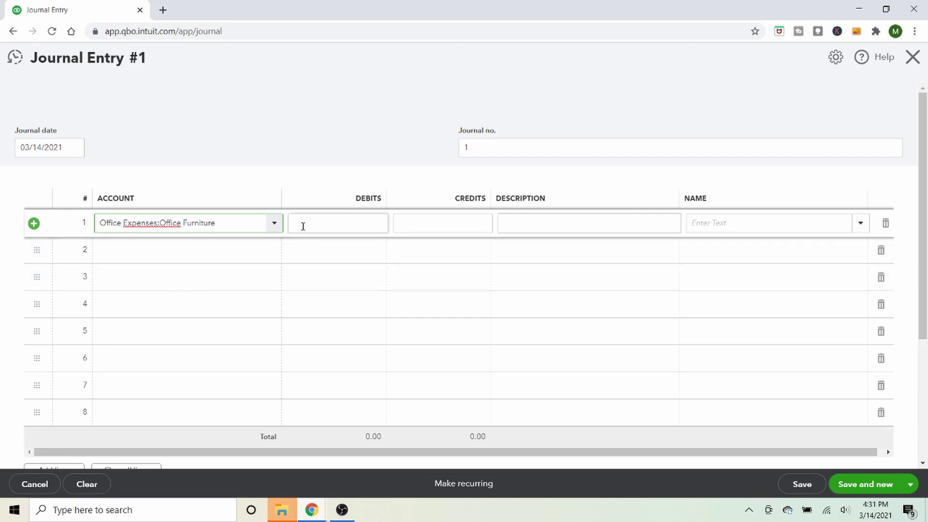
click(369, 218)
text(1000)
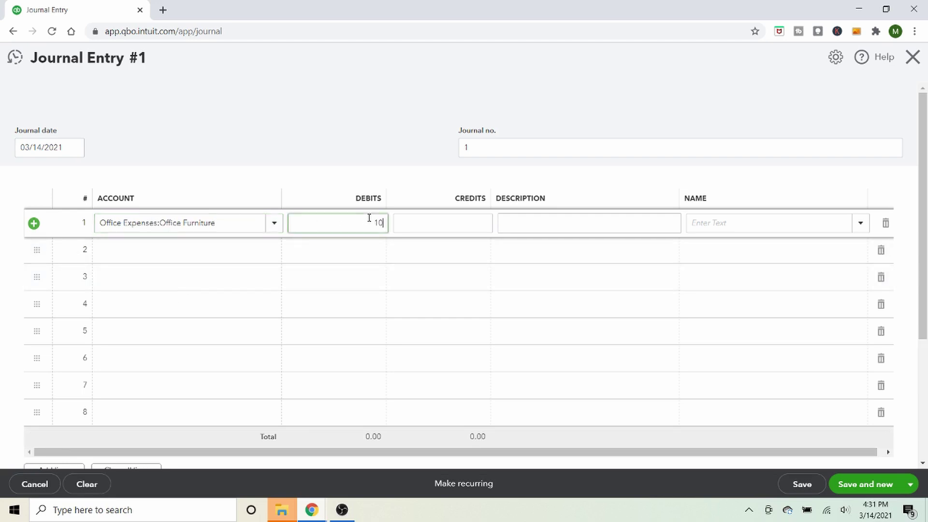
click(376, 130)
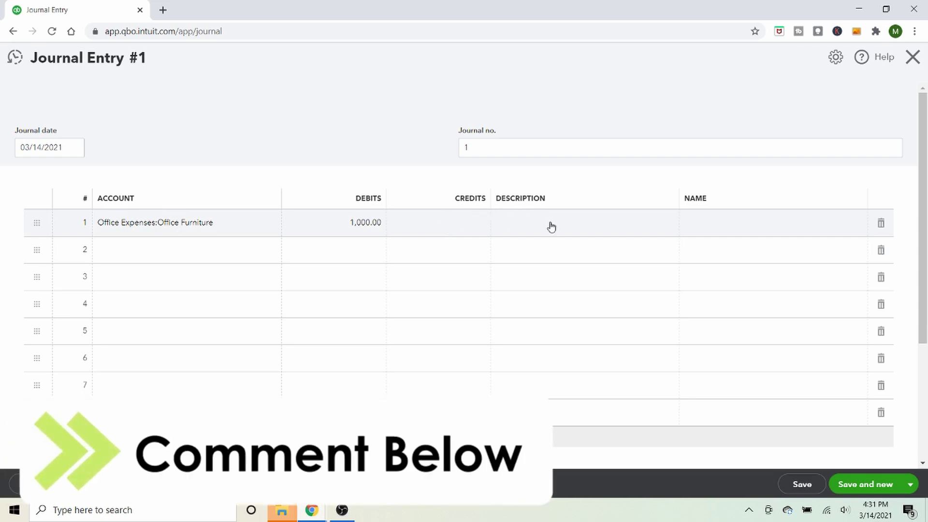
- Credit the owner's Start-up contributions account 1,000.00 on line 2, and save and close the journal entry
click(224, 247)
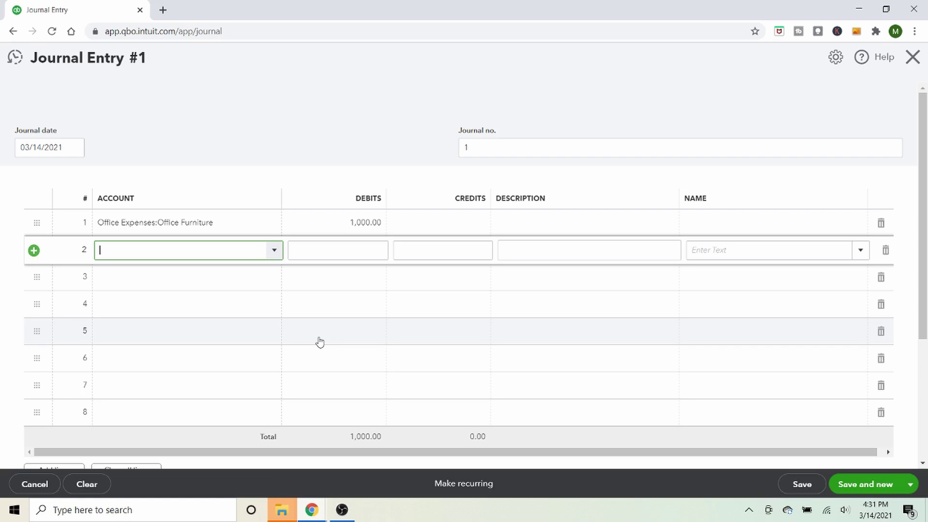
text(jo)
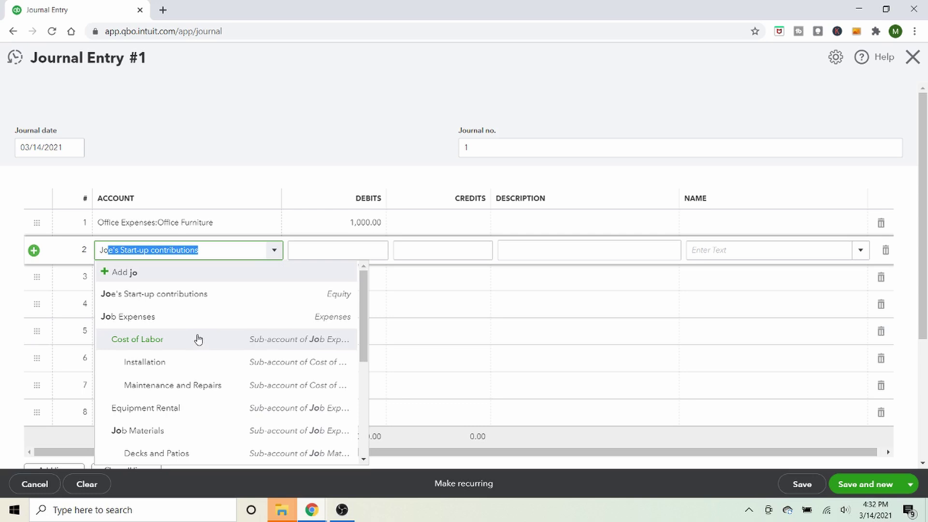
key(Tab)
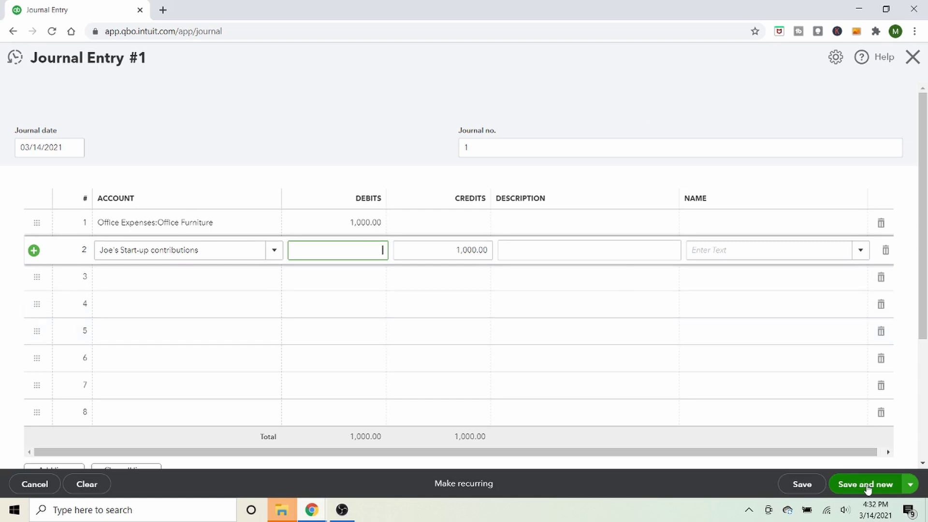
click(911, 485)
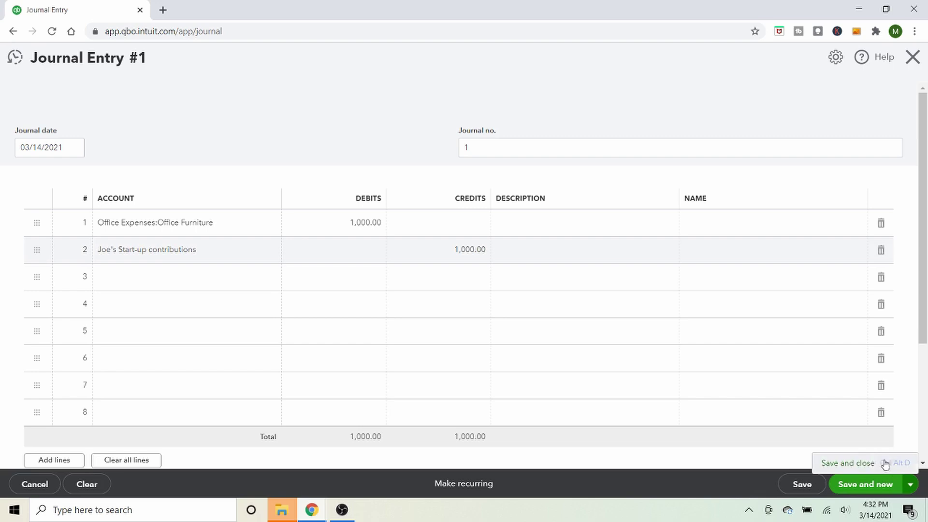
click(874, 461)
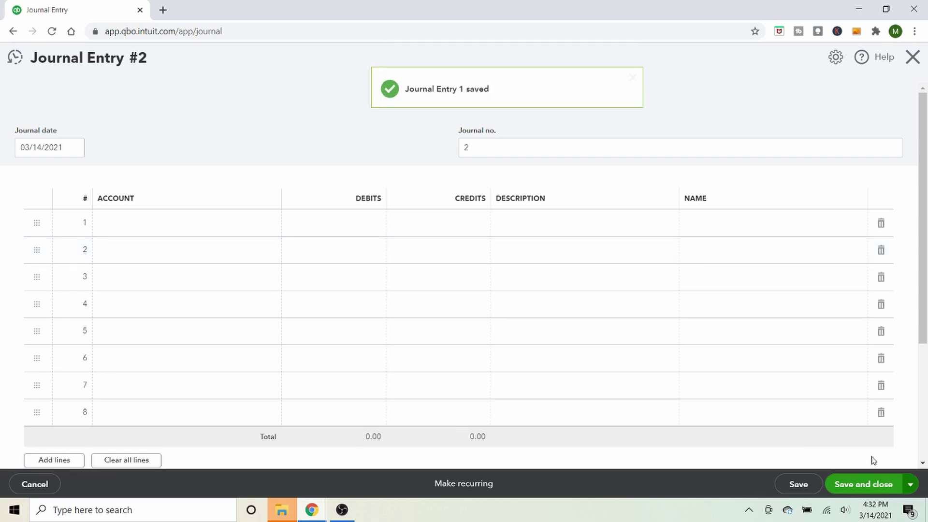